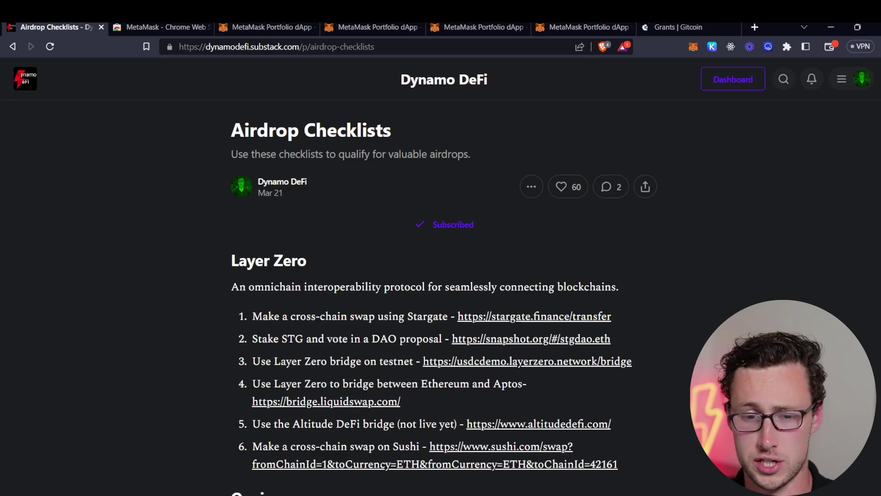
Scroll the Airdrop Checklists article to its MetaMask swap, bridge, stake, buy and Gitcoin tasks.
scroll(431, 275, down, 20)
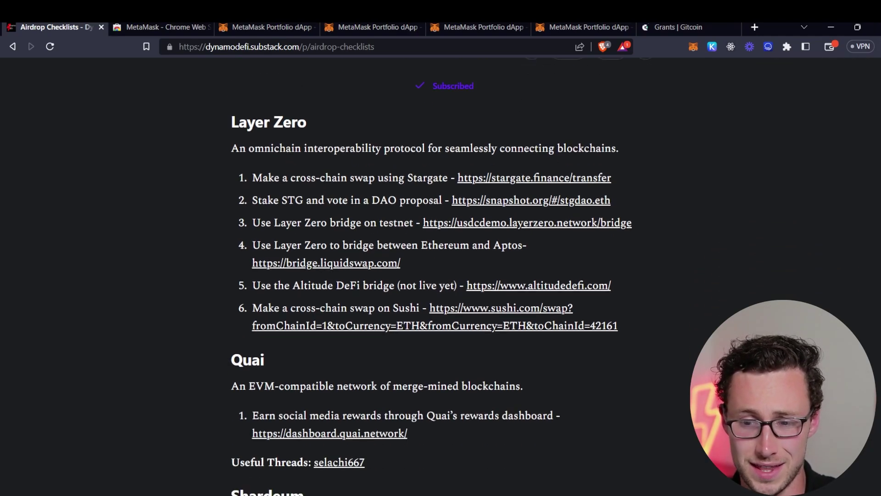
scroll(426, 275, down, 15)
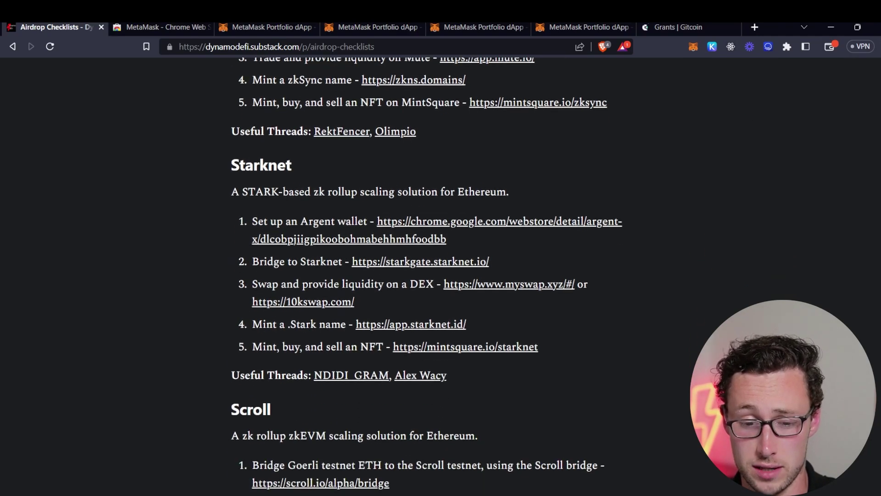
scroll(434, 278, down, 9)
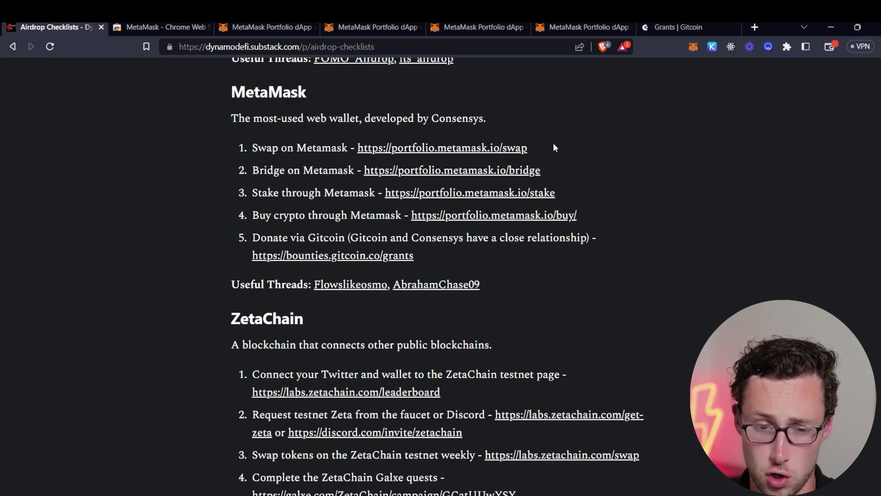
click(312, 48)
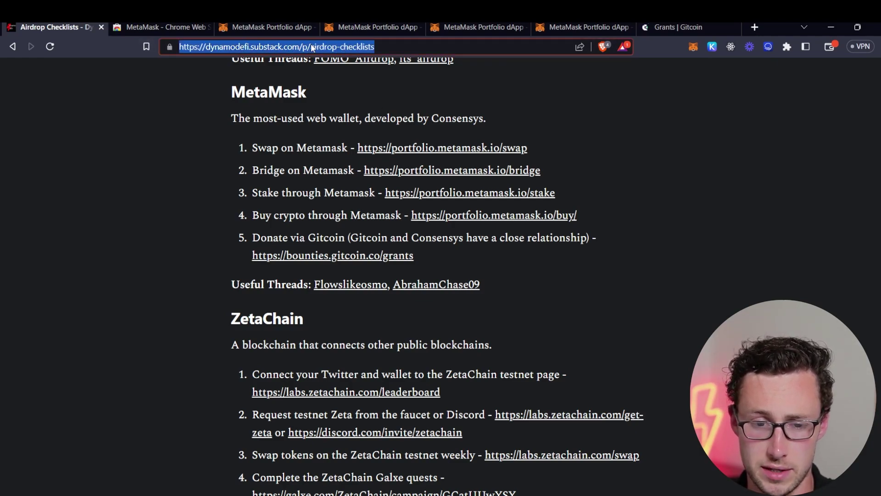
click(719, 187)
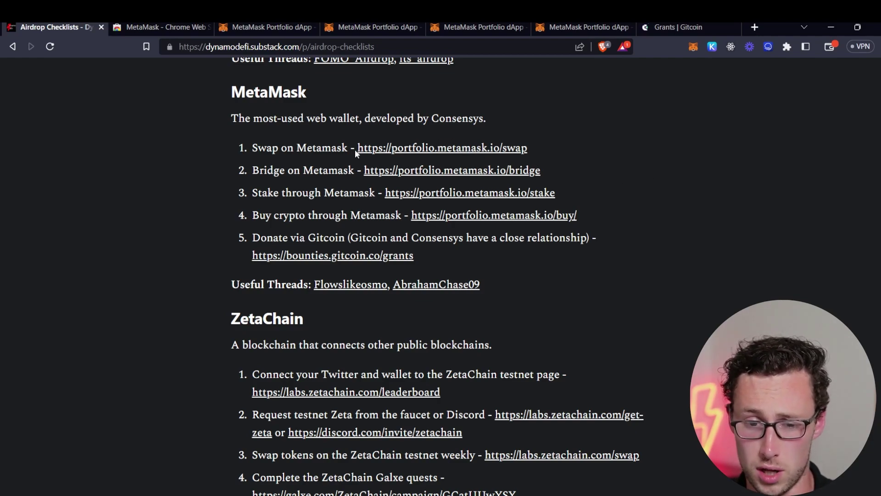
Confirm MetaMask is installed on its Chrome Web Store page, then go to Portfolio's Swap page.
click(161, 25)
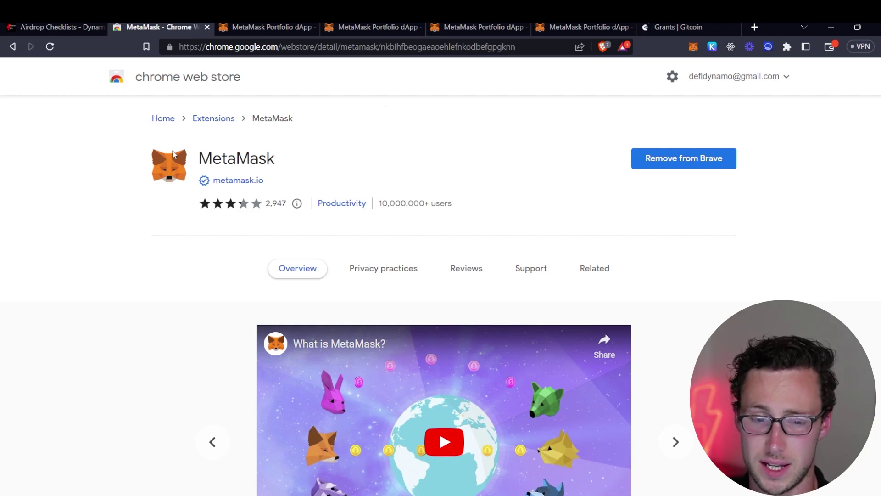
click(288, 26)
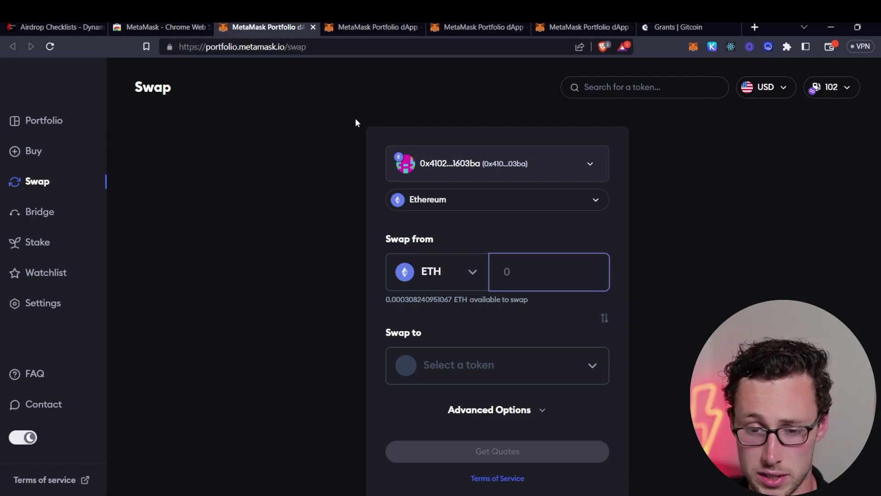
Look over the empty Swap page, then return to the Airdrop Checklists article.
scroll(377, 147, down, 1)
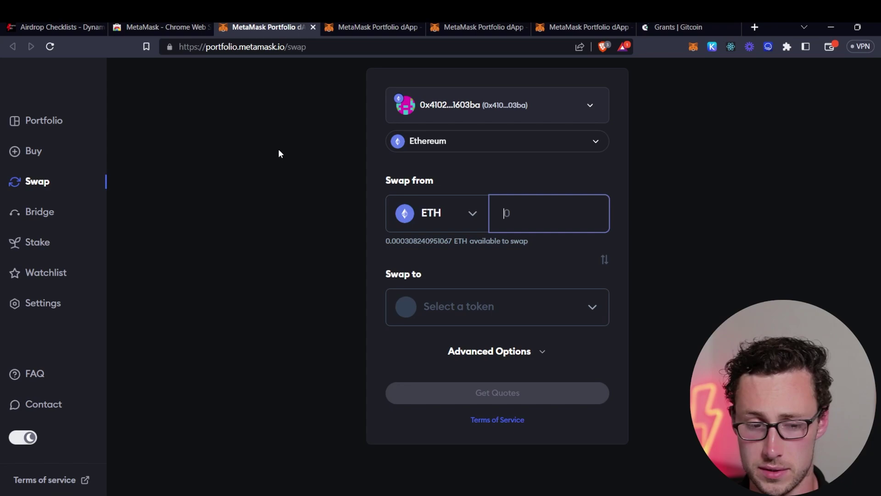
scroll(279, 174, up, 2)
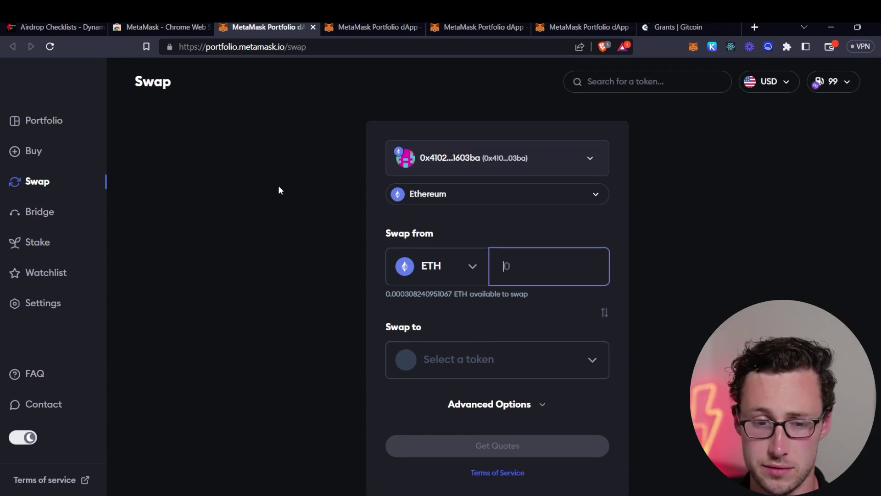
click(54, 27)
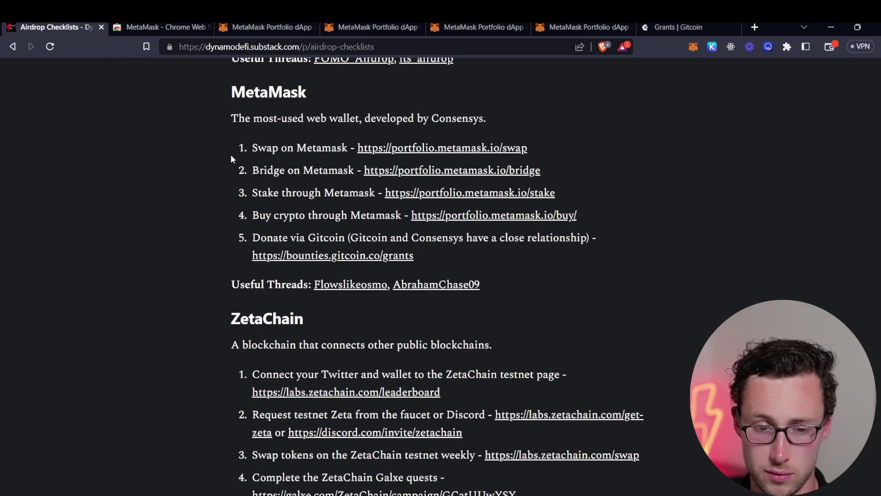
Review the Swap page's network and swap-from token lists, keeping Ethereum and ETH.
click(271, 27)
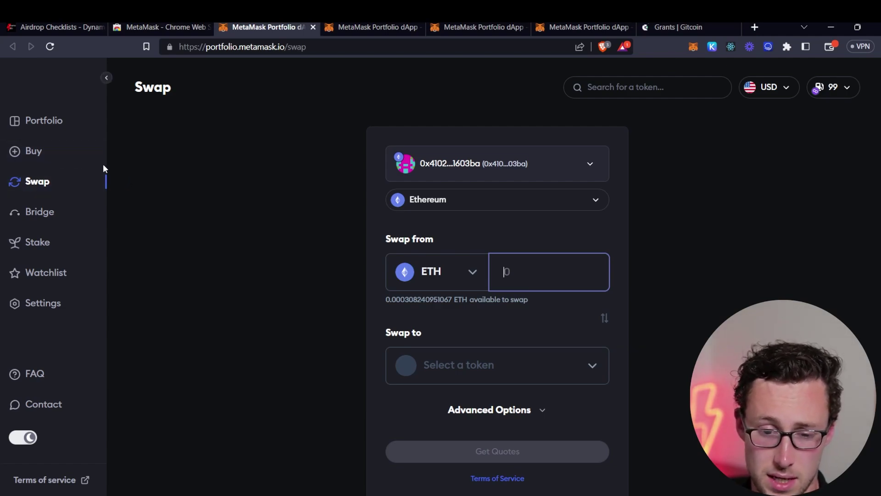
click(498, 199)
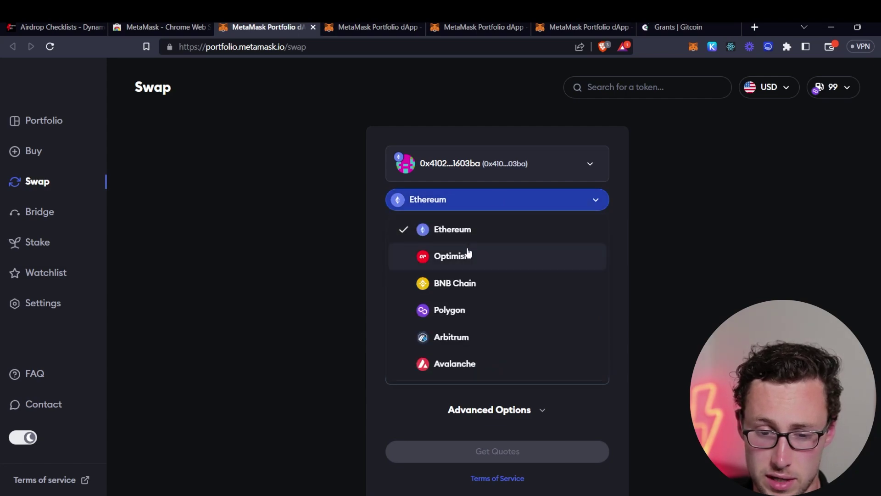
scroll(469, 281, down, 2)
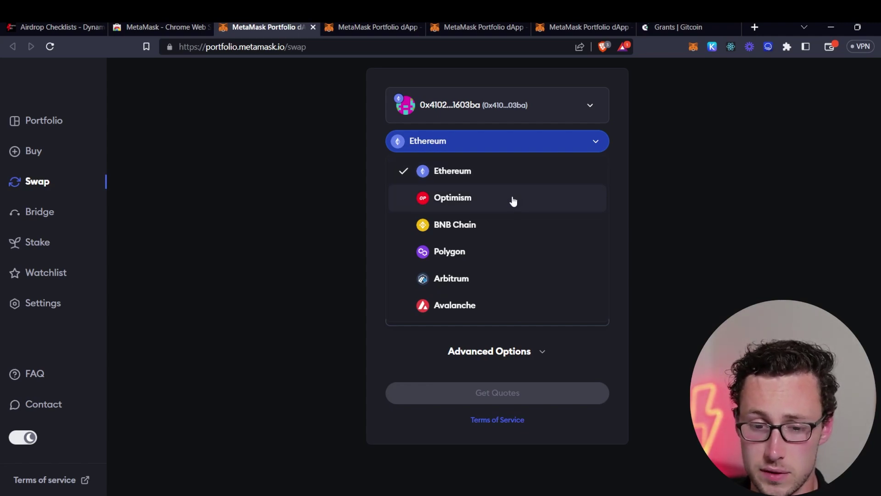
click(456, 143)
click(455, 205)
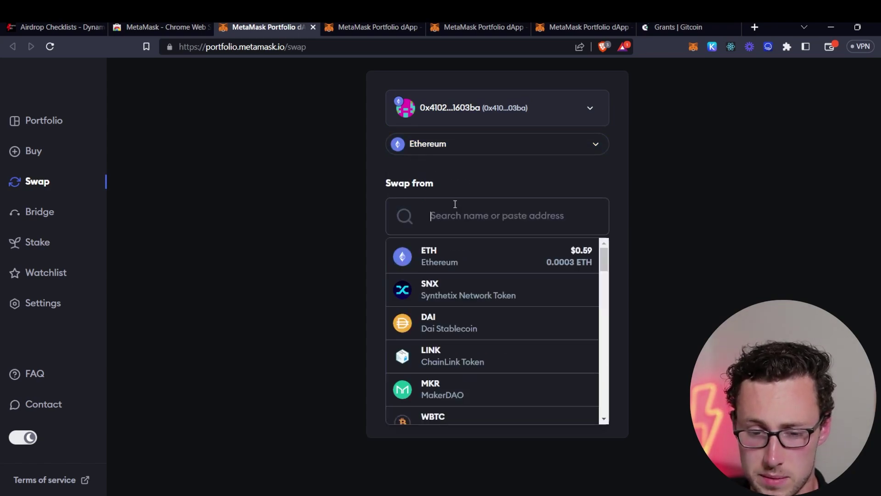
click(330, 179)
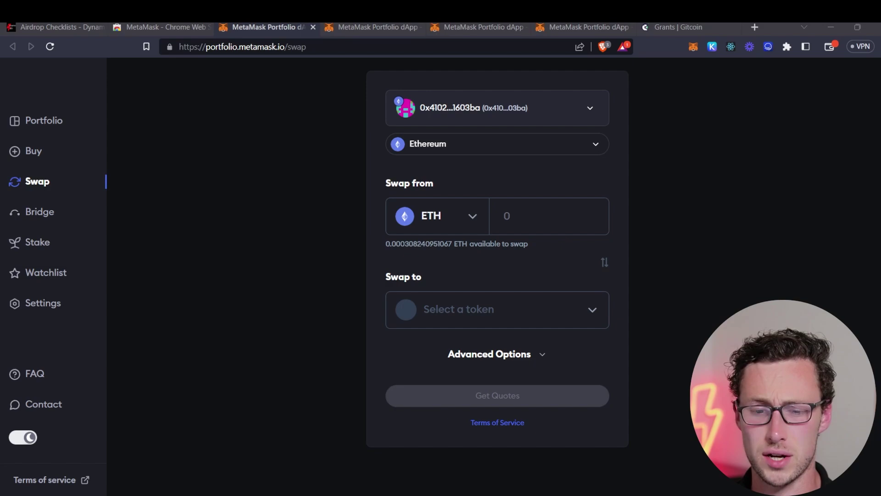
Refocus the browser and switch back to the Airdrop Checklists article's MetaMask section.
click(339, 232)
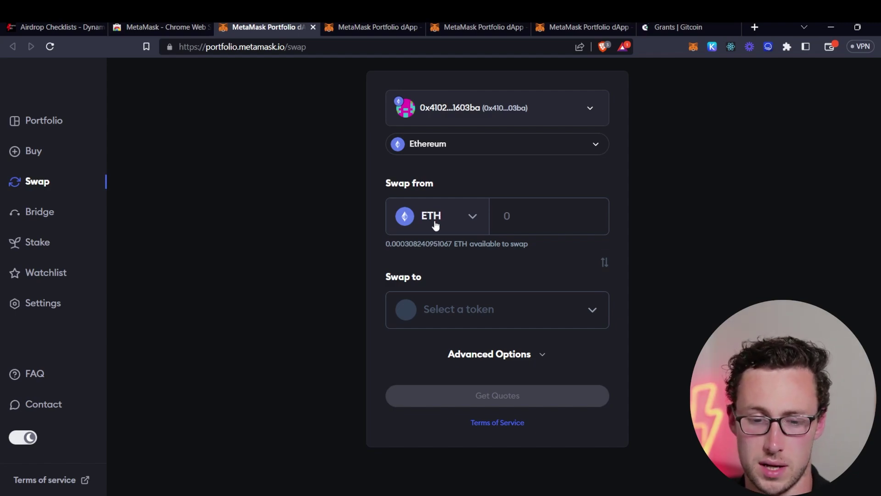
click(63, 26)
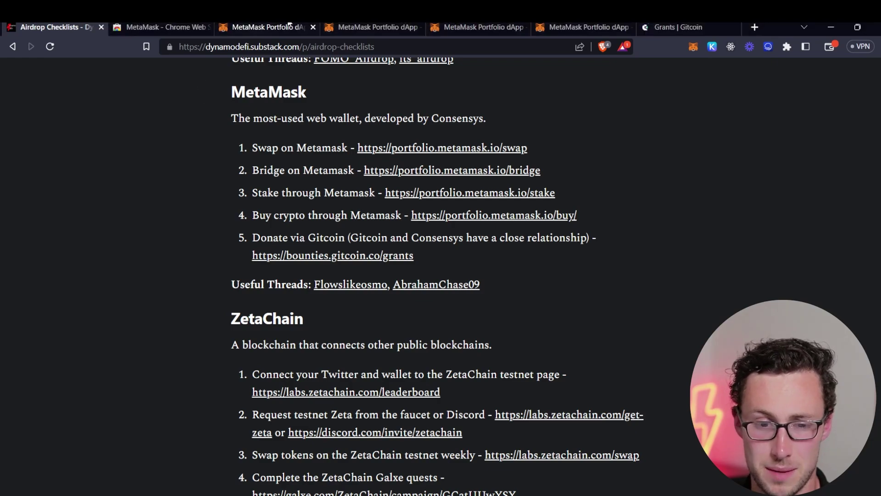
Open the Bridge page and review its source networks, keeping Ethereum.
click(271, 27)
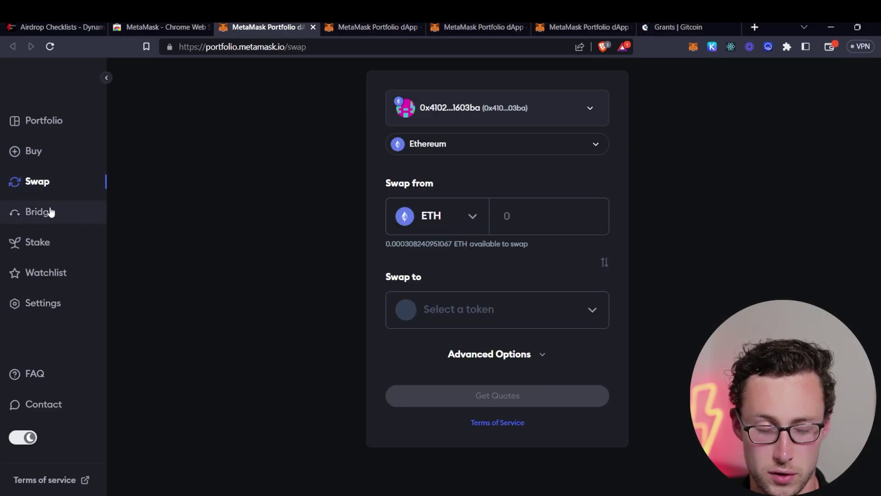
click(407, 26)
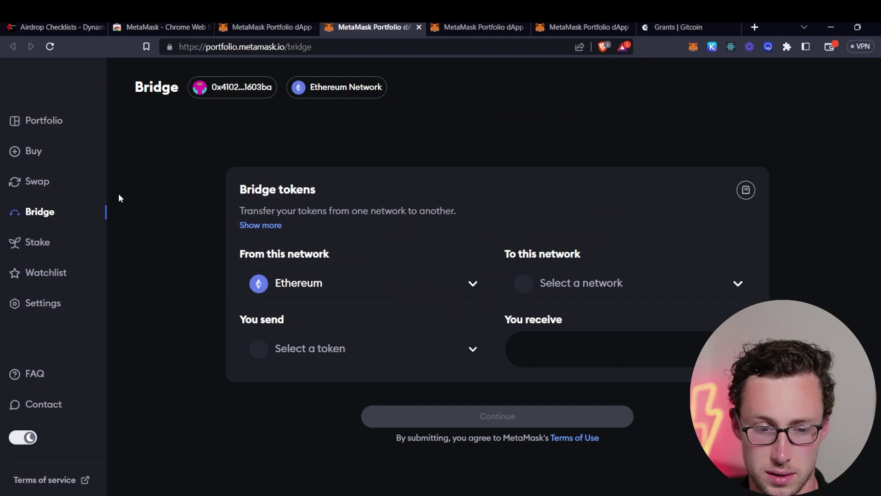
click(477, 284)
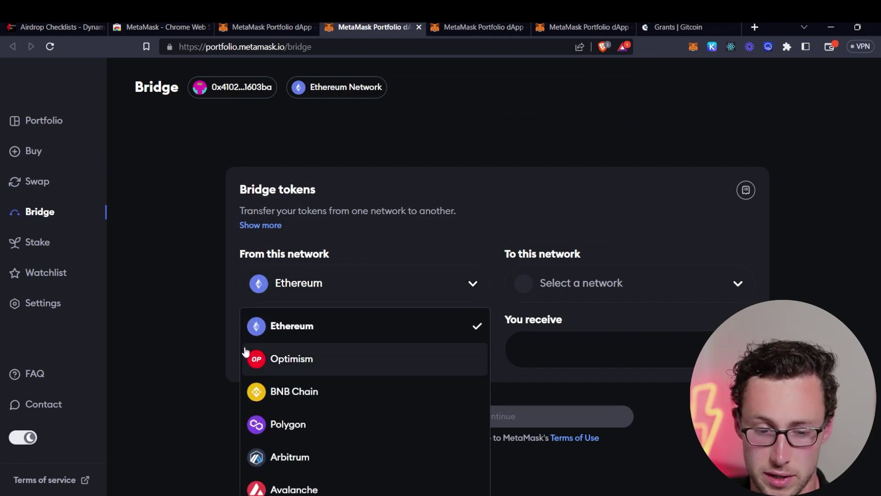
scroll(246, 351, down, 1)
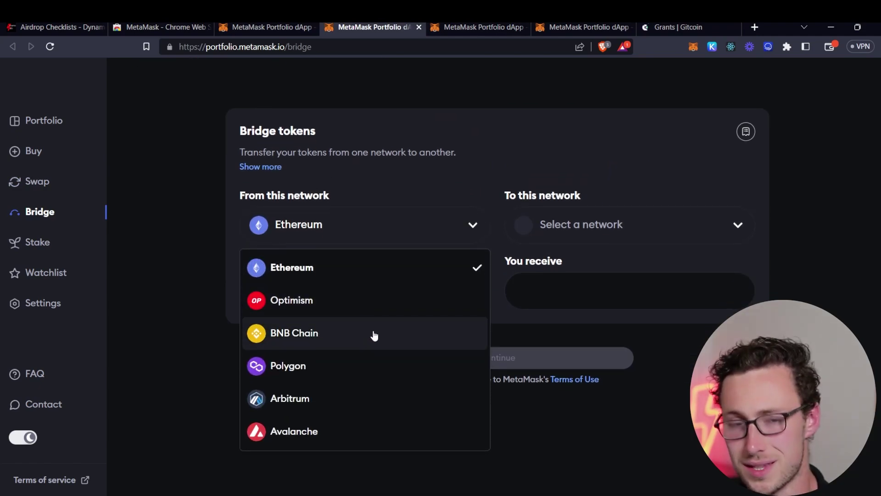
click(450, 189)
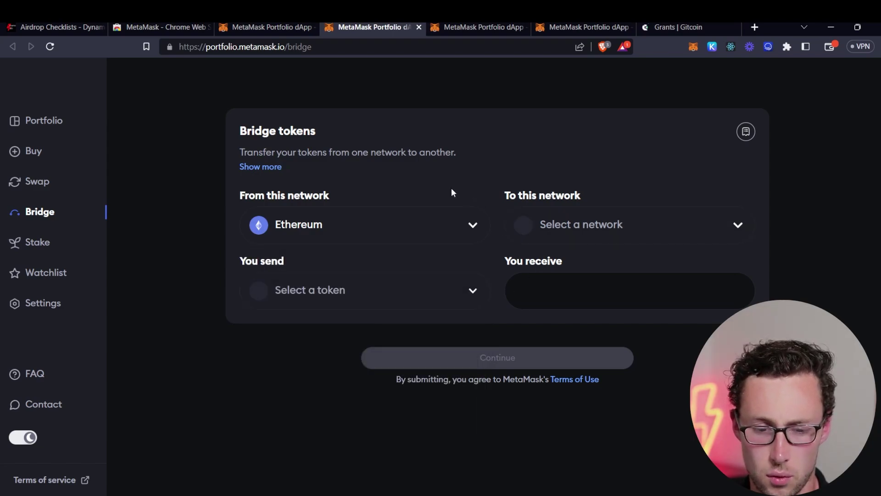
Browse the tokens available to bridge without selecting one.
click(376, 289)
scroll(431, 350, down, 1)
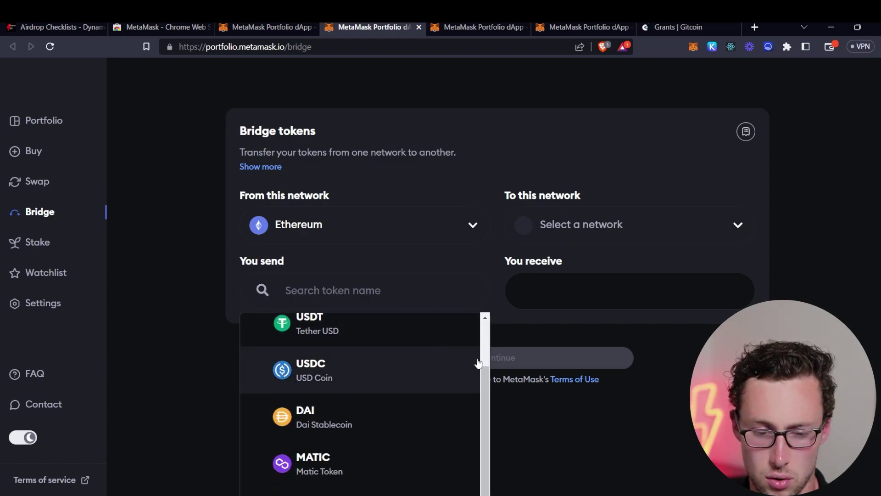
scroll(187, 421, down, 2)
scroll(270, 367, up, 1)
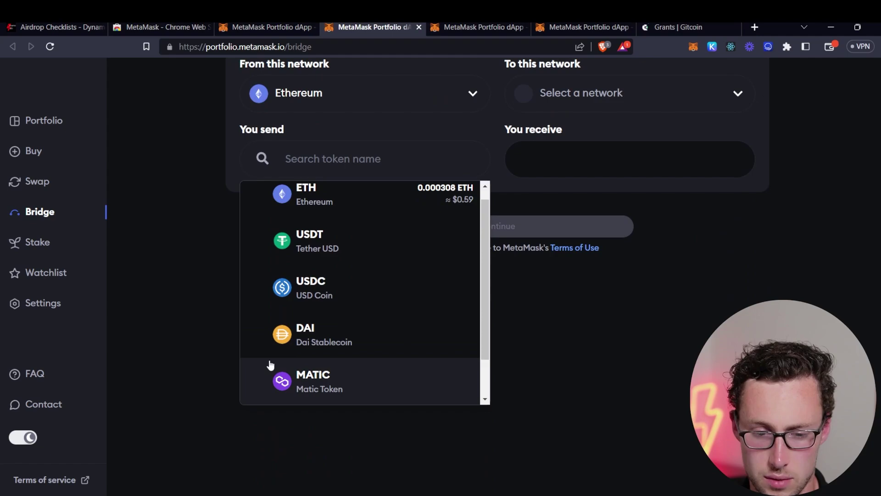
scroll(271, 367, down, 1)
scroll(270, 369, up, 1)
click(161, 296)
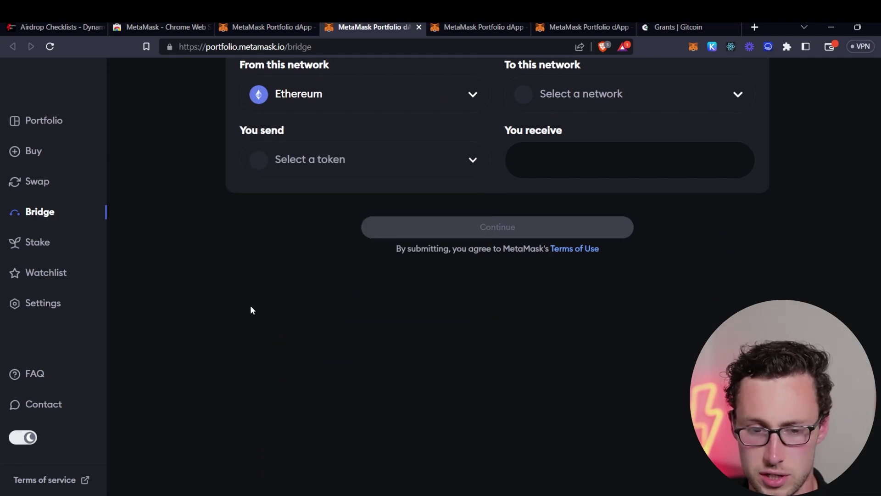
scroll(250, 305, up, 3)
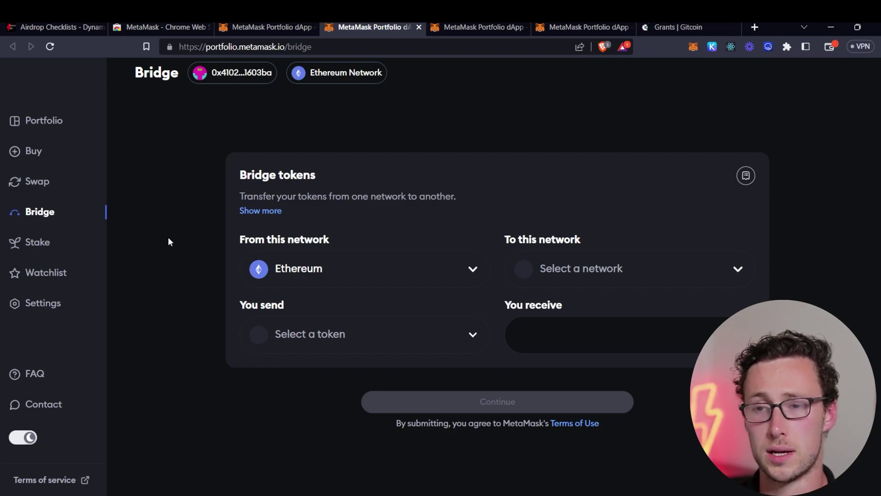
Switch tabs to the Stake page and compare Lido (4.29%) and Rocket Pool (3.84%) staking options.
key(ctrl+1)
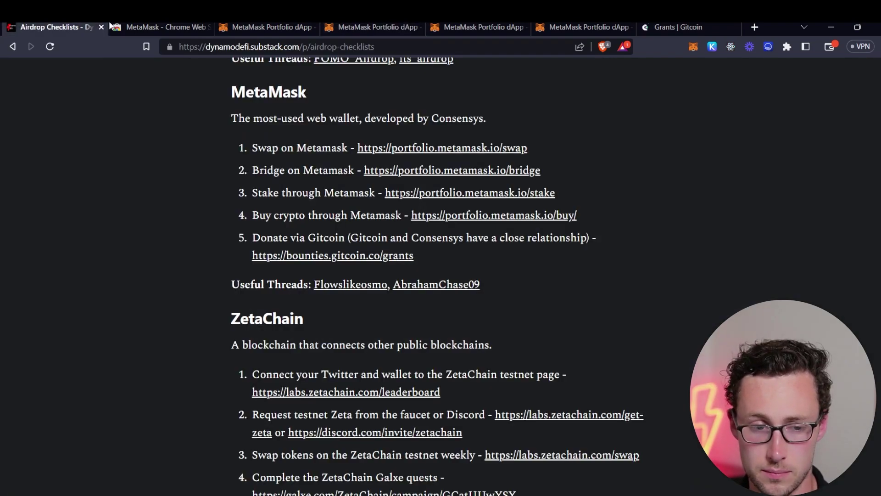
key(ctrl+3)
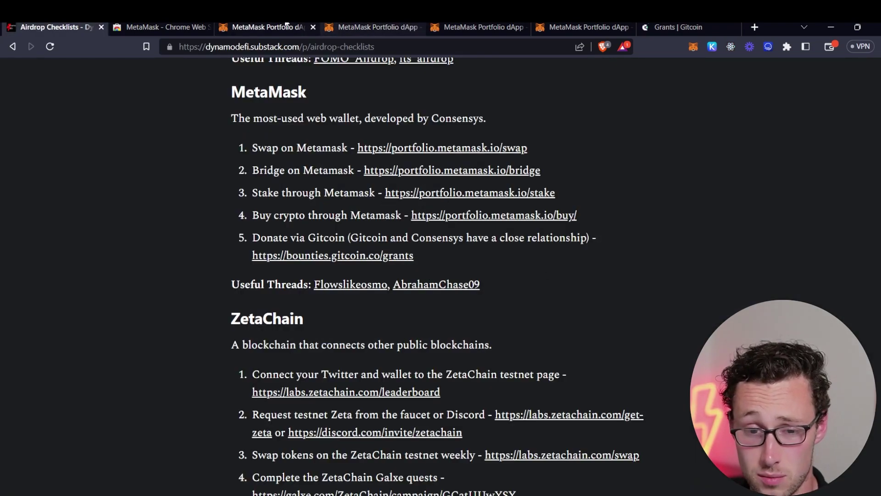
key(ctrl+5)
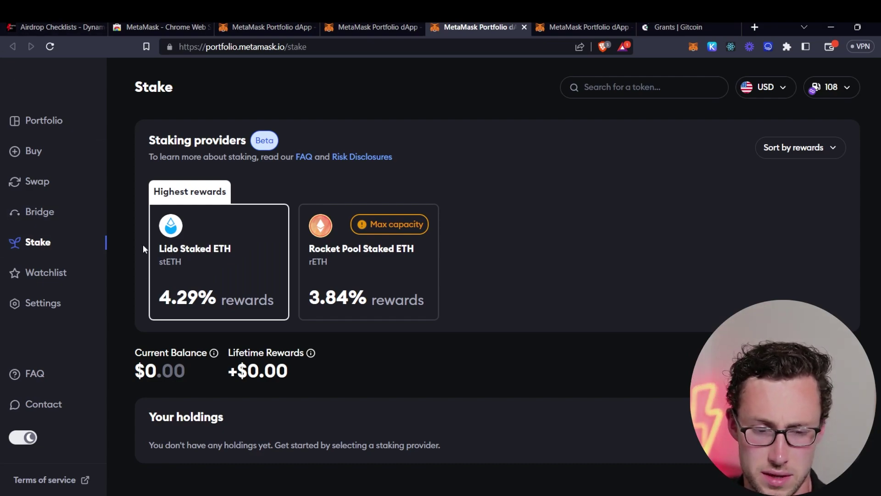
mouse_move(346, 211)
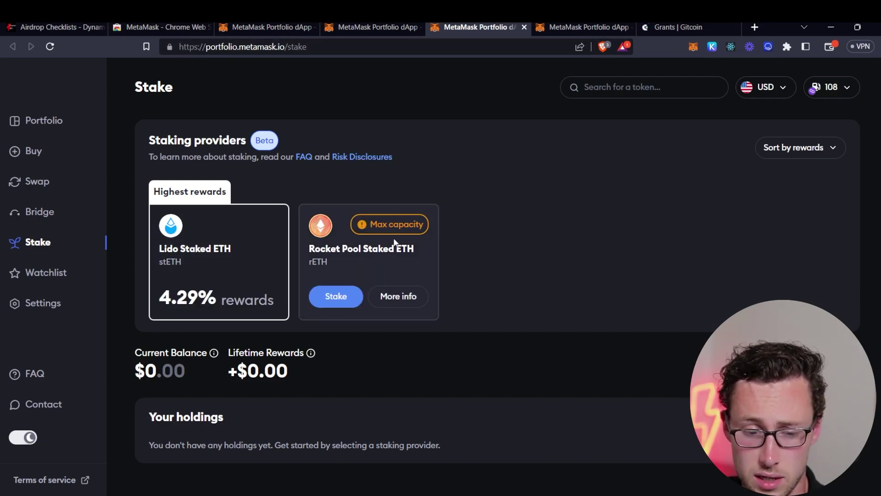
mouse_move(380, 229)
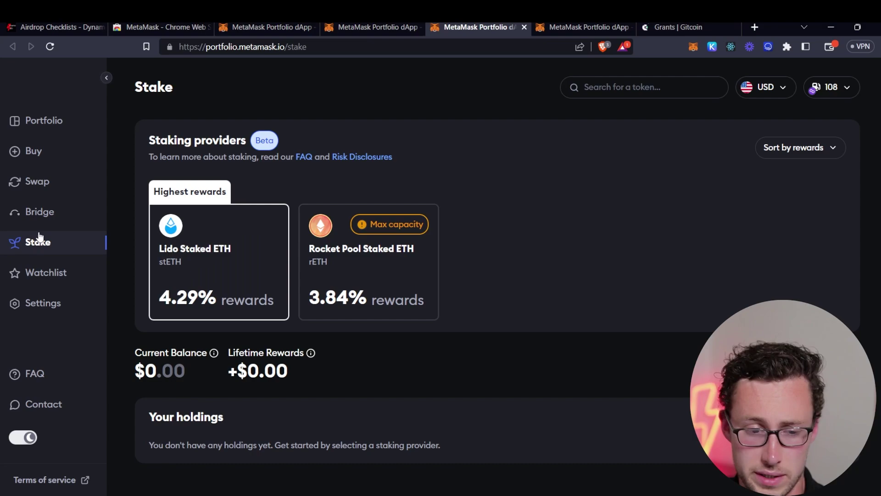
mouse_move(281, 224)
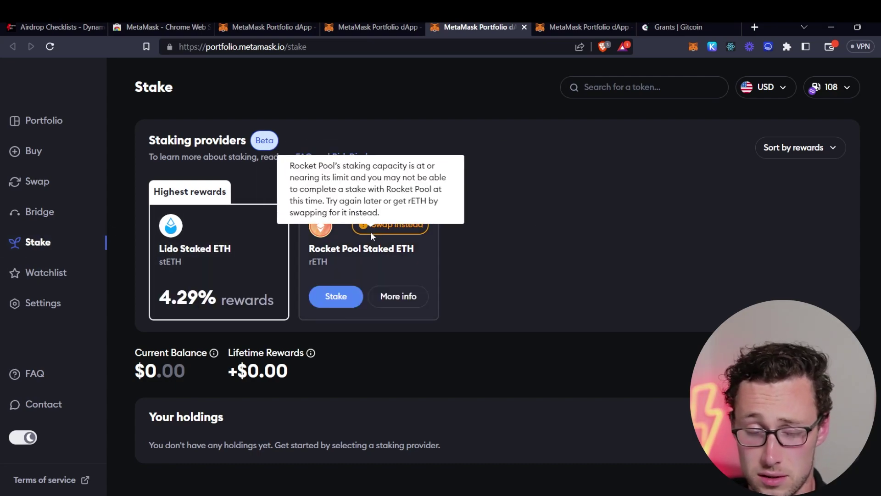
mouse_move(265, 195)
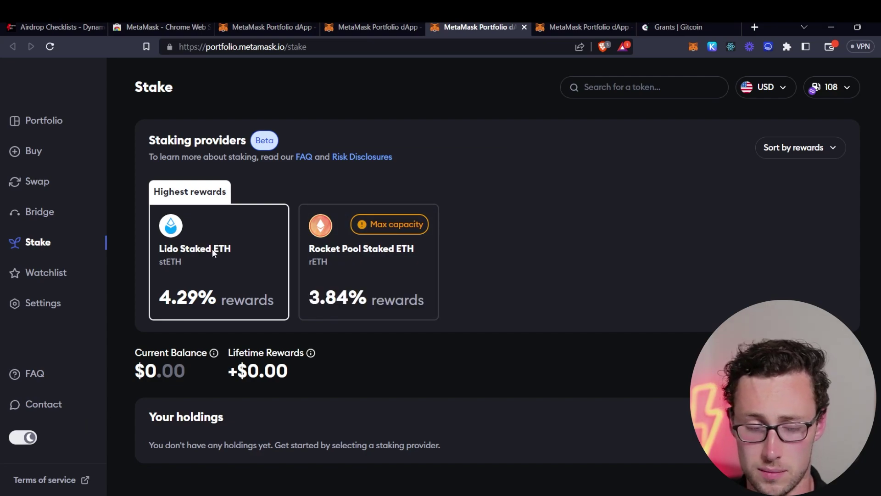
mouse_move(211, 229)
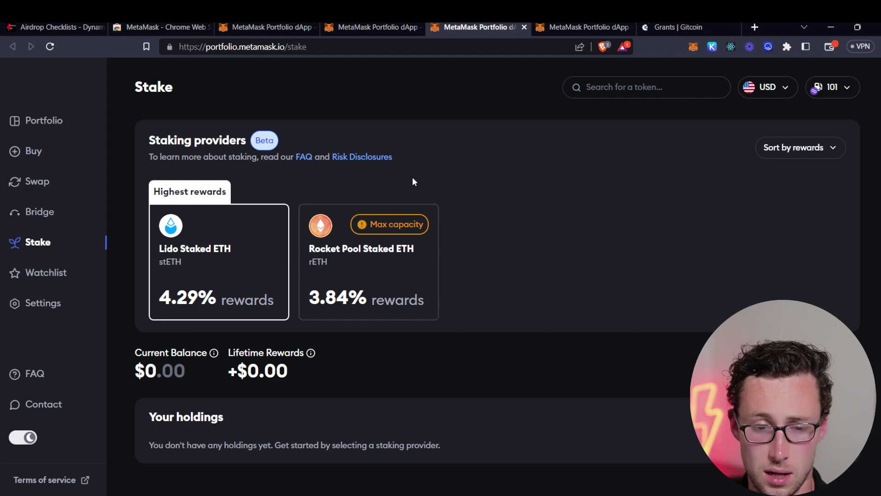
click(258, 26)
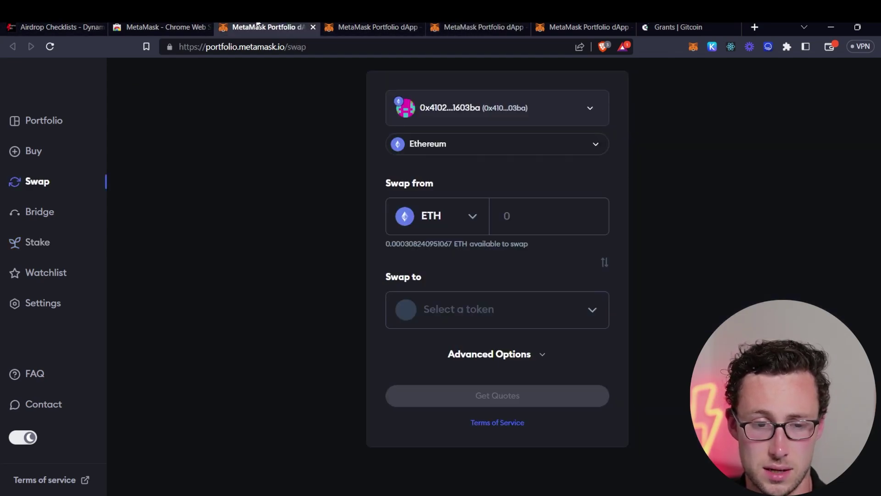
key(ctrl+shift+Tab)
key(ctrl+shift+Tab)
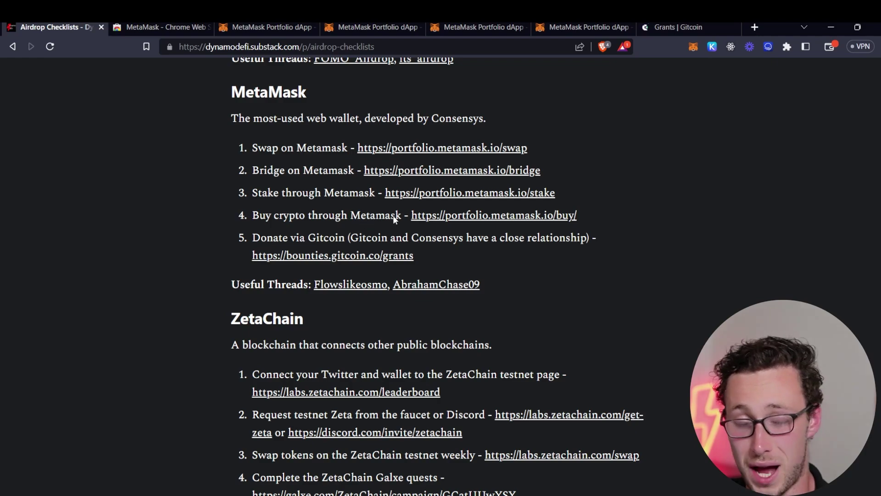
click(294, 27)
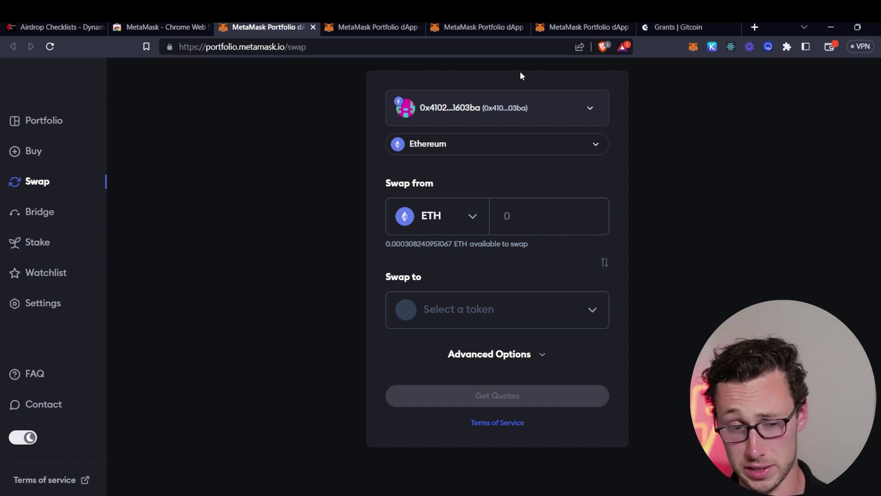
click(495, 27)
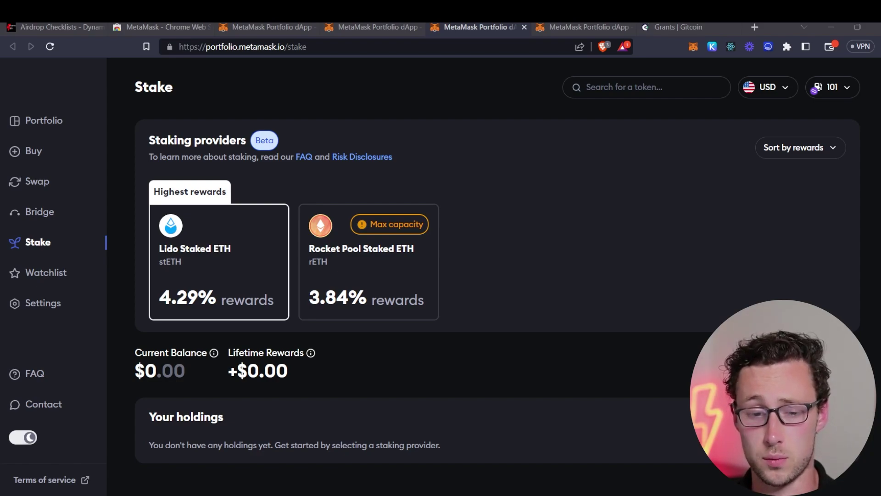
click(500, 28)
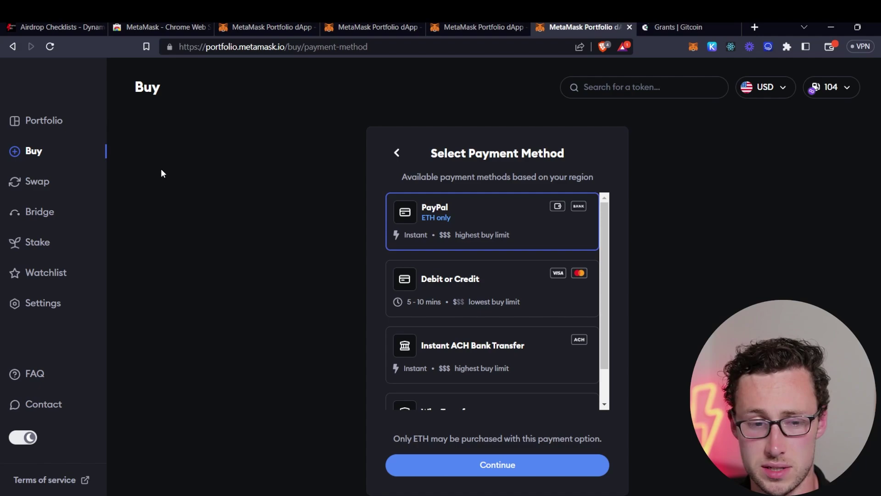
Return from the Buy page to the Airdrop Checklists article with Ctrl+1.
key(ctrl+1)
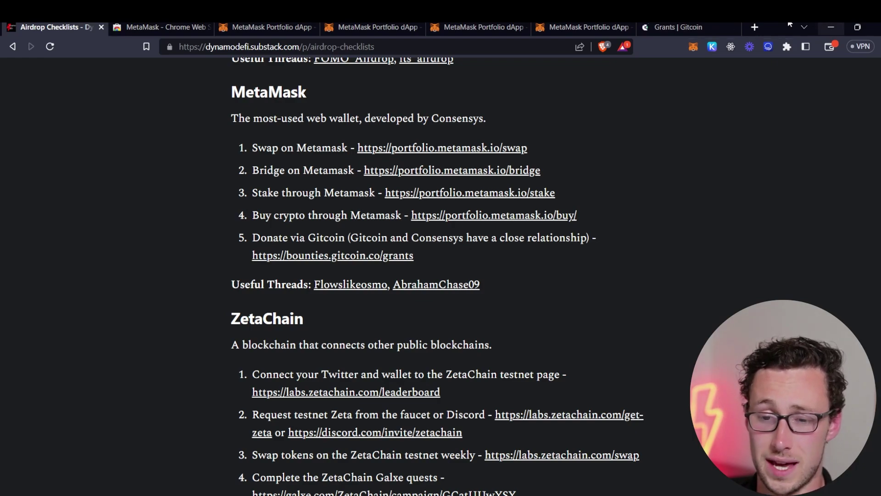
Open Gitcoin's full grants list via Products > Grants > View All Grants and scroll the cards.
click(672, 27)
scroll(574, 256, down, 3)
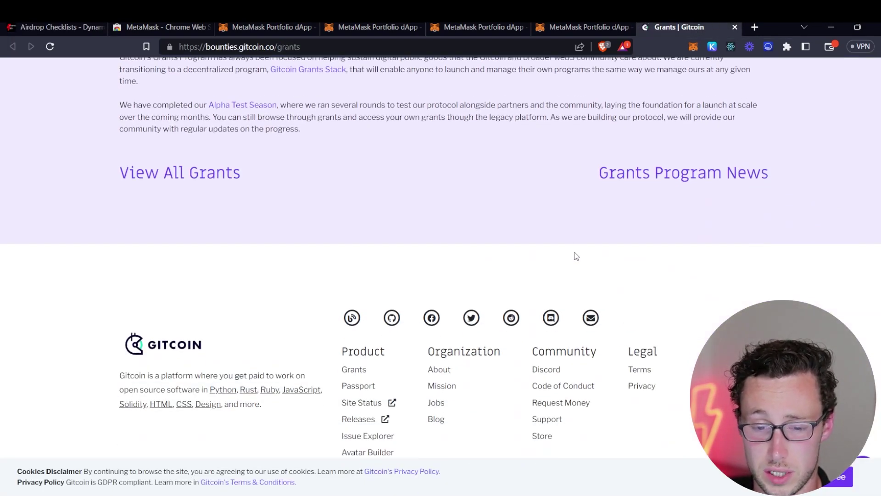
scroll(577, 262, up, 3)
mouse_move(373, 79)
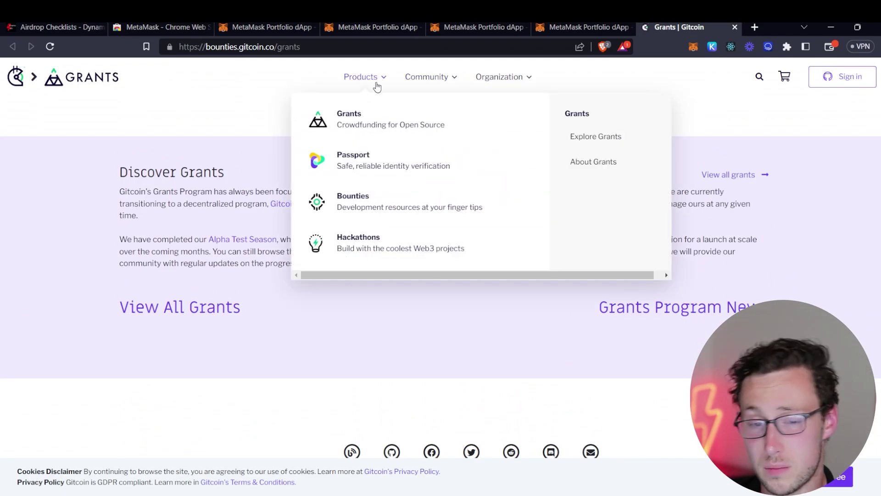
click(369, 113)
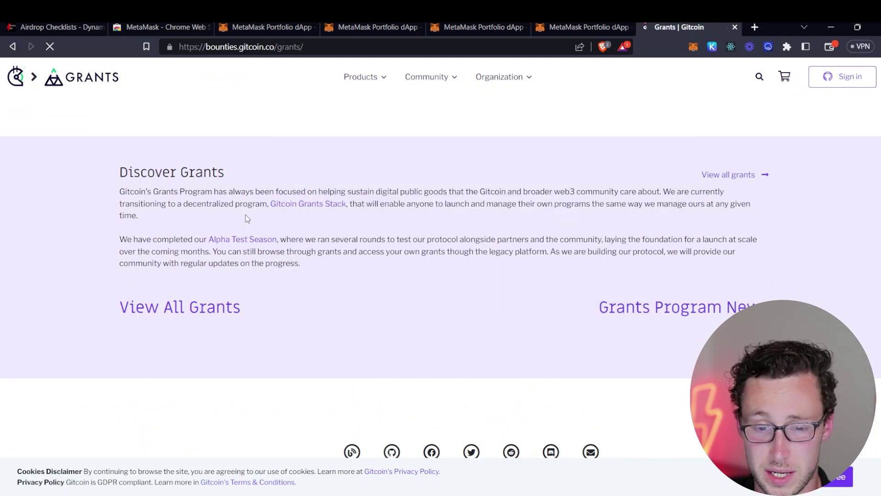
click(194, 306)
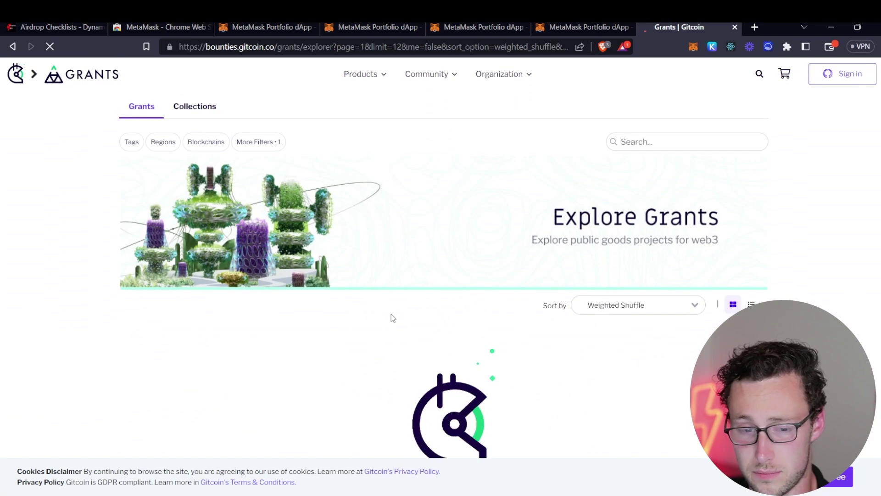
scroll(389, 317, down, 2)
scroll(256, 305, down, 8)
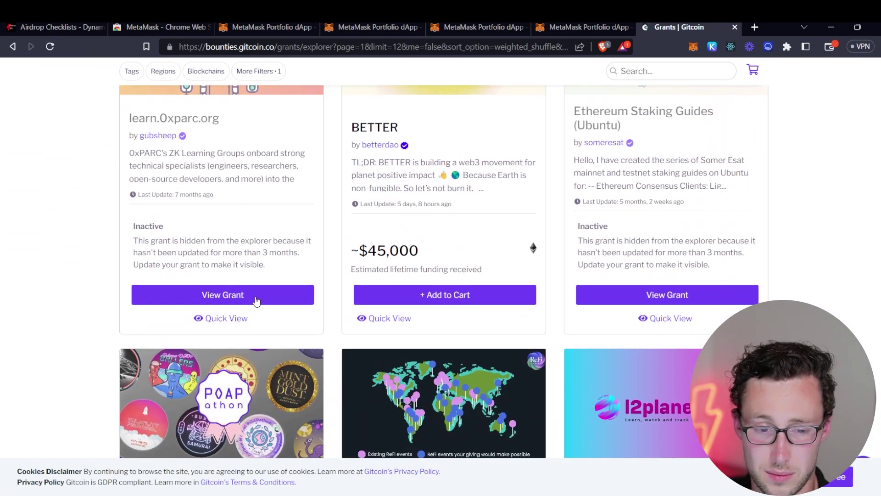
scroll(257, 301, down, 6)
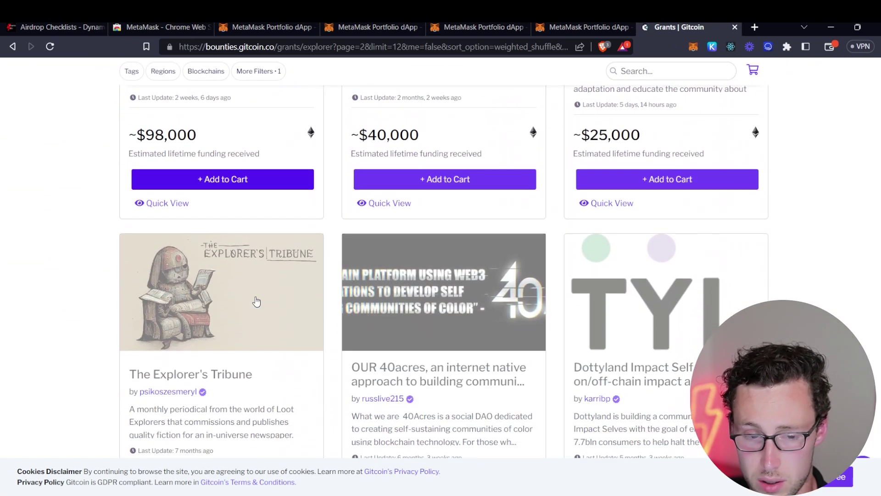
scroll(278, 302, down, 10)
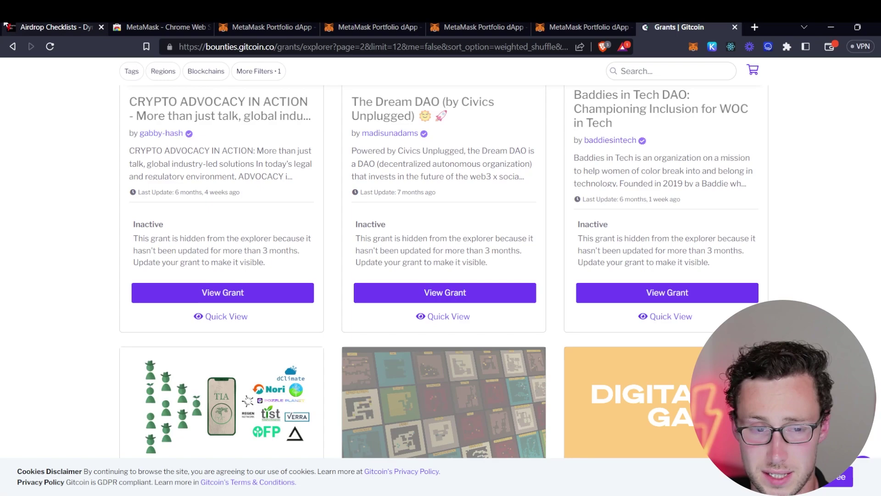
Glance back at the Airdrop Checklists article, then keep browsing the Gitcoin grant cards.
click(55, 27)
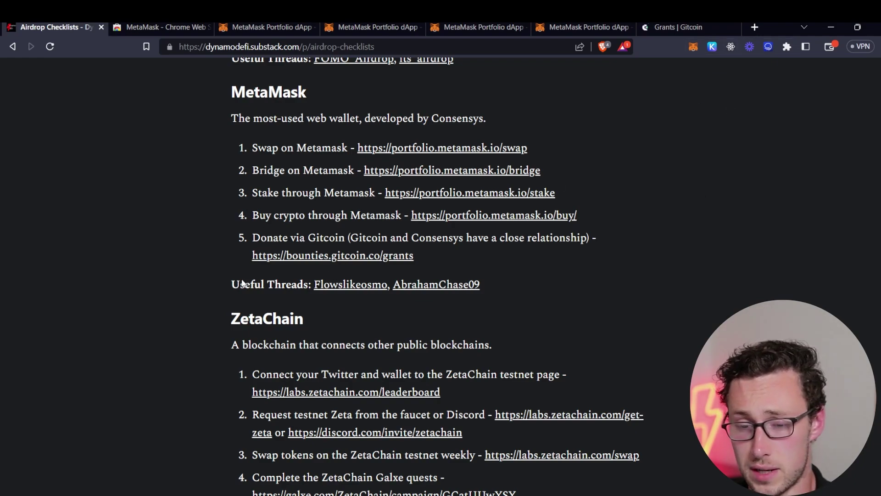
click(678, 27)
scroll(499, 216, down, 5)
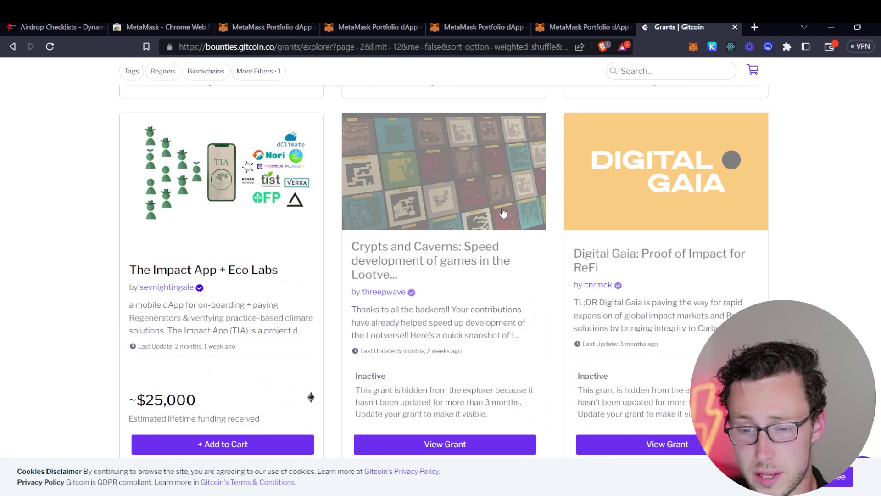
scroll(502, 213, down, 8)
scroll(503, 211, down, 6)
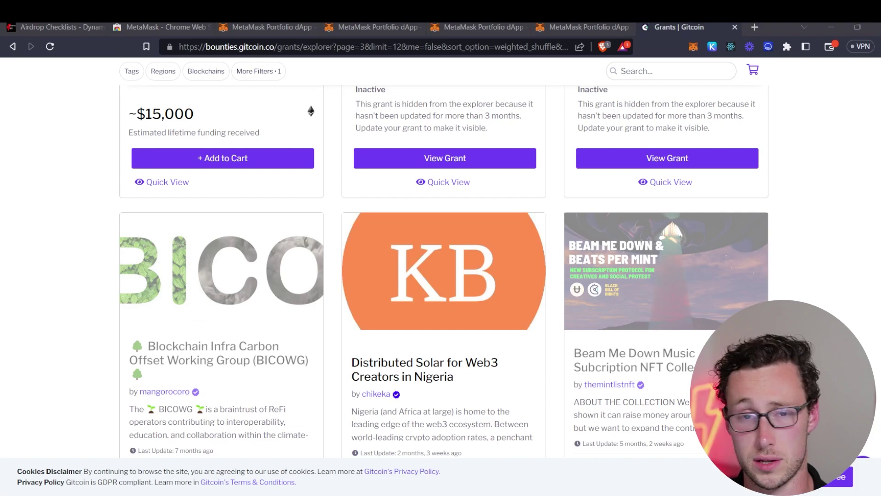
key(ctrl+1)
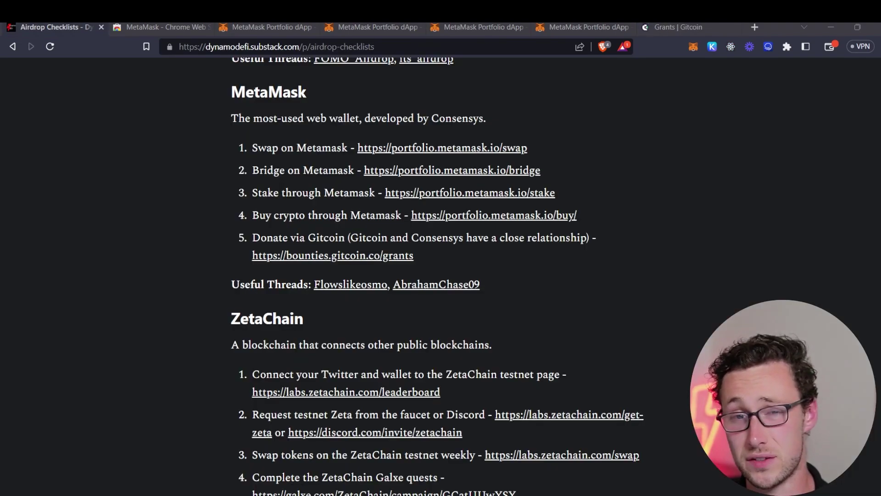